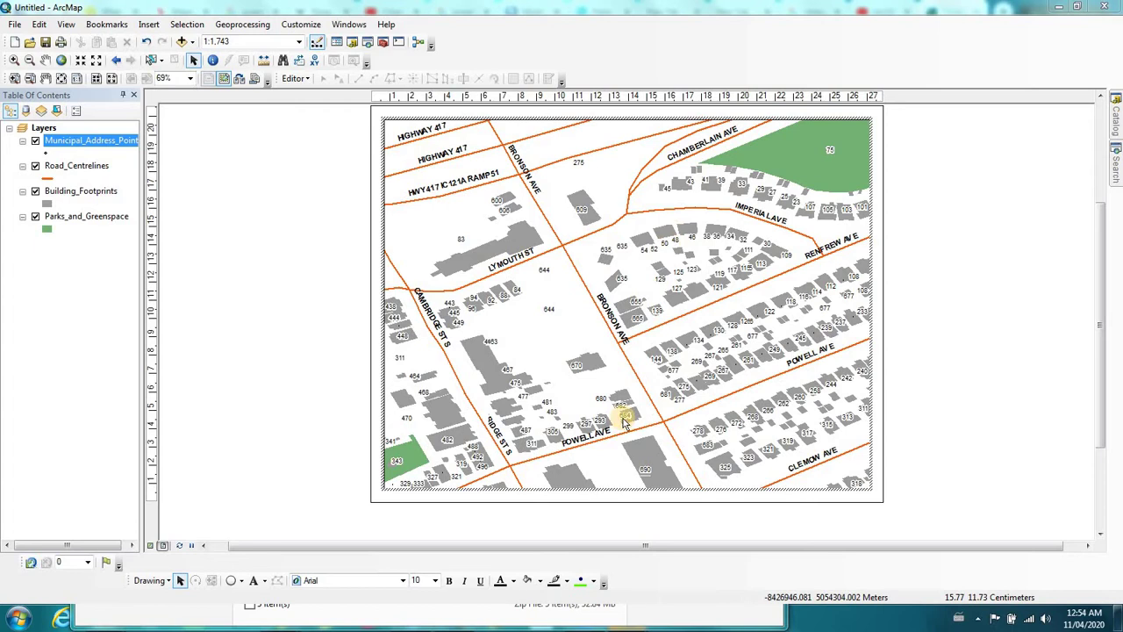
Draw a large circle graphic over the centre of the street map near Bronson Ave.
{"action": "left_click", "coordinate": [231, 581]}
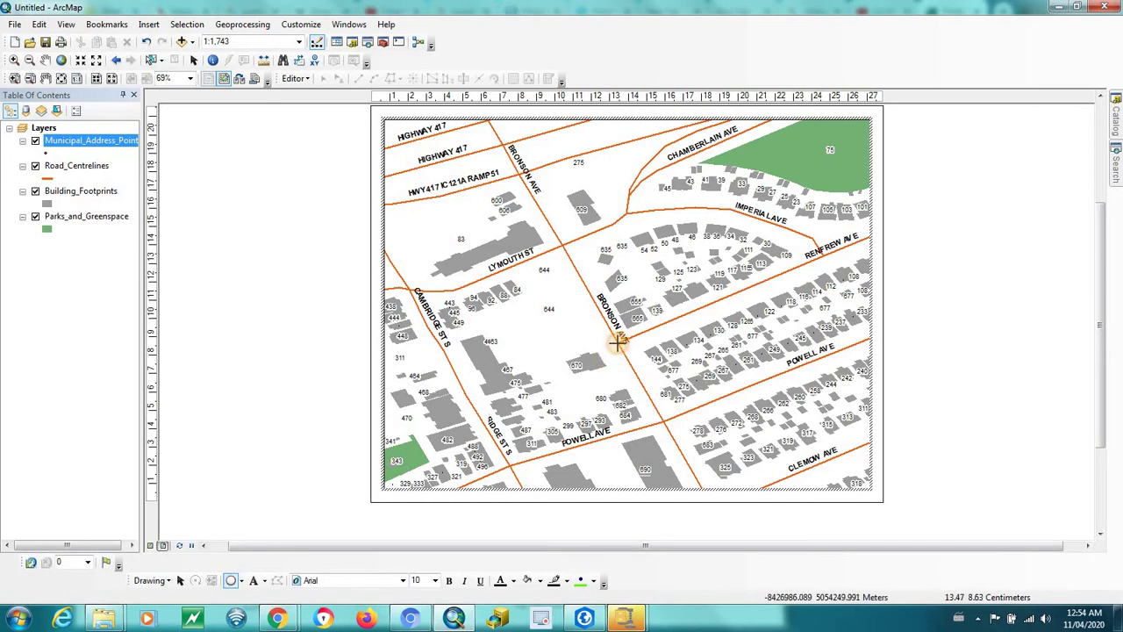
{"action": "left_click_drag", "start_coordinate": [618, 342], "coordinate": [717, 312]}
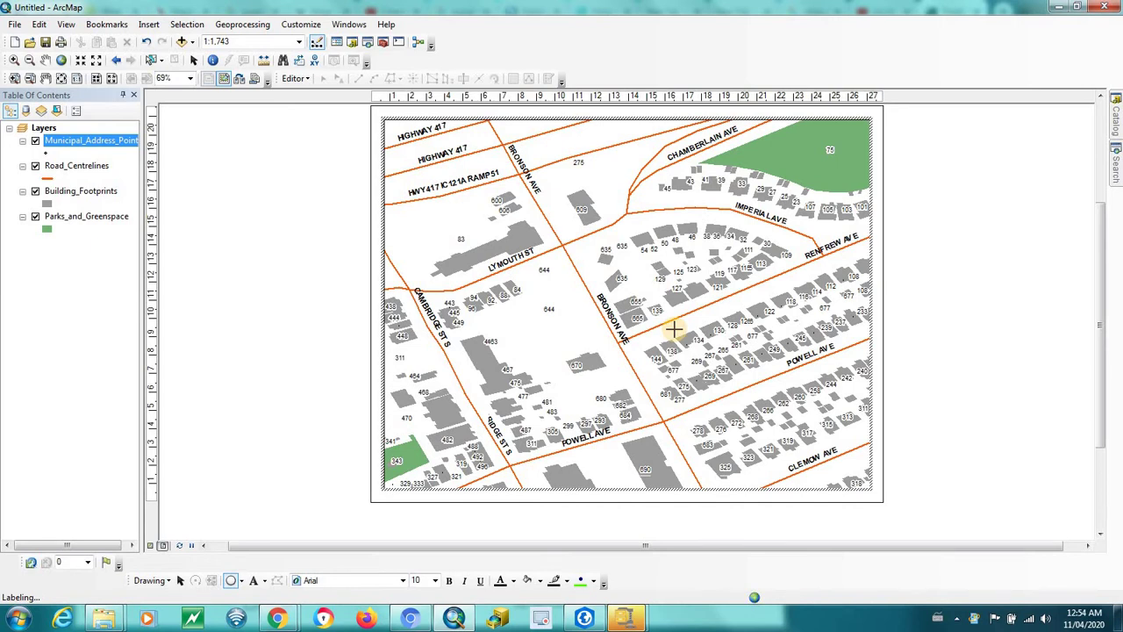
Set the circle's fill colour to No Color and its outline width to 2.
{"action": "double_click", "coordinate": [580, 308]}
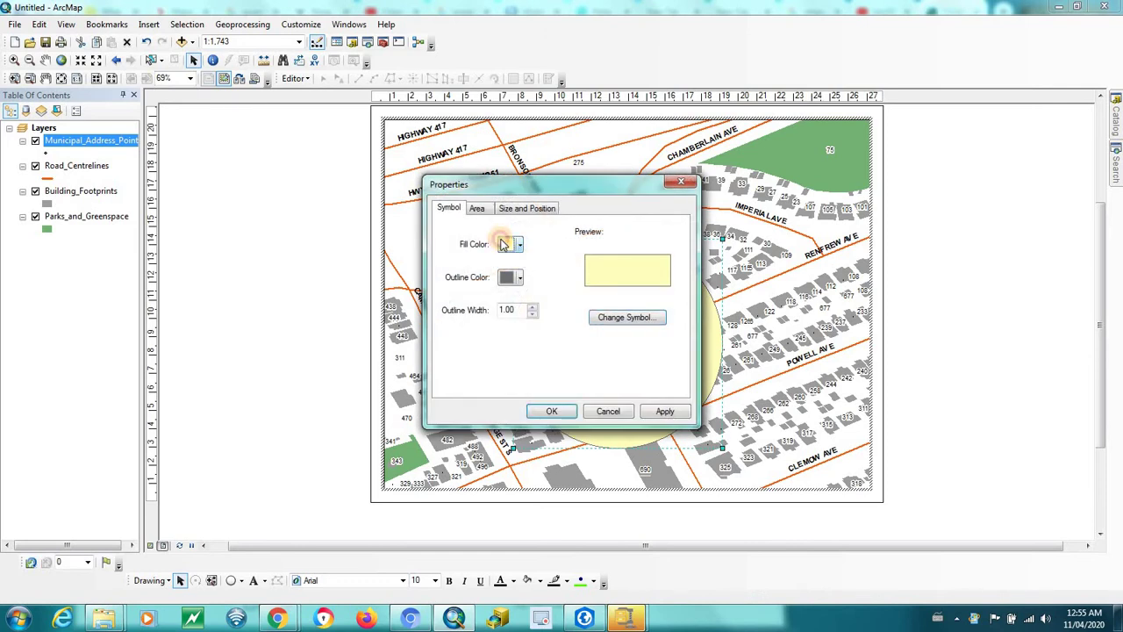
{"action": "left_click", "coordinate": [517, 245]}
{"action": "left_click", "coordinate": [519, 265]}
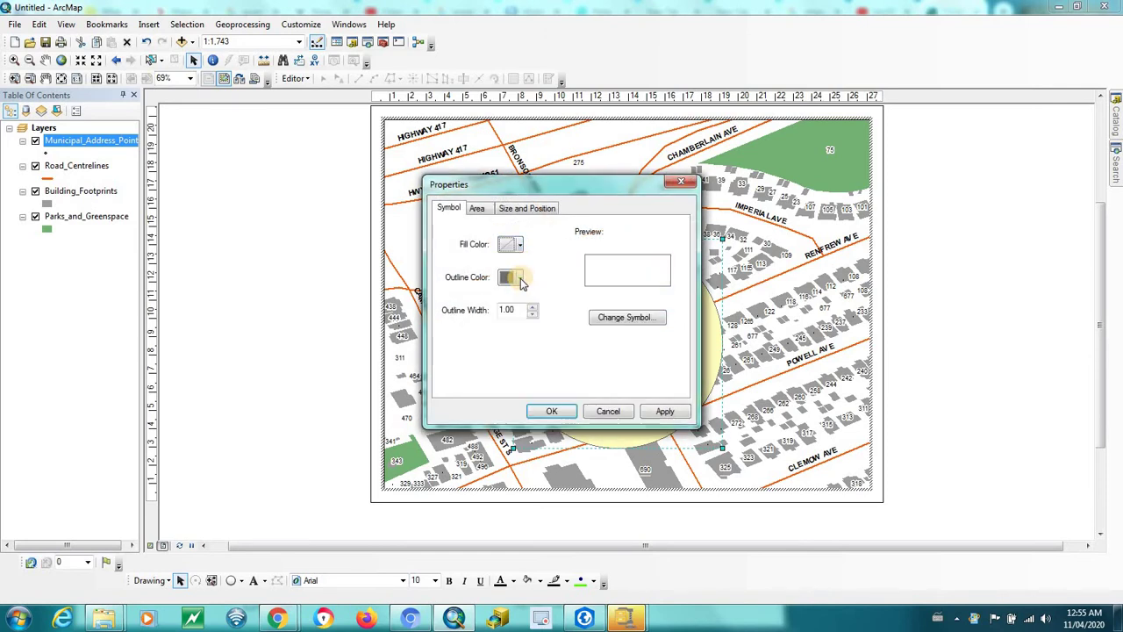
{"action": "left_click", "coordinate": [520, 277]}
{"action": "left_click", "coordinate": [530, 300]}
{"action": "left_click", "coordinate": [532, 306]}
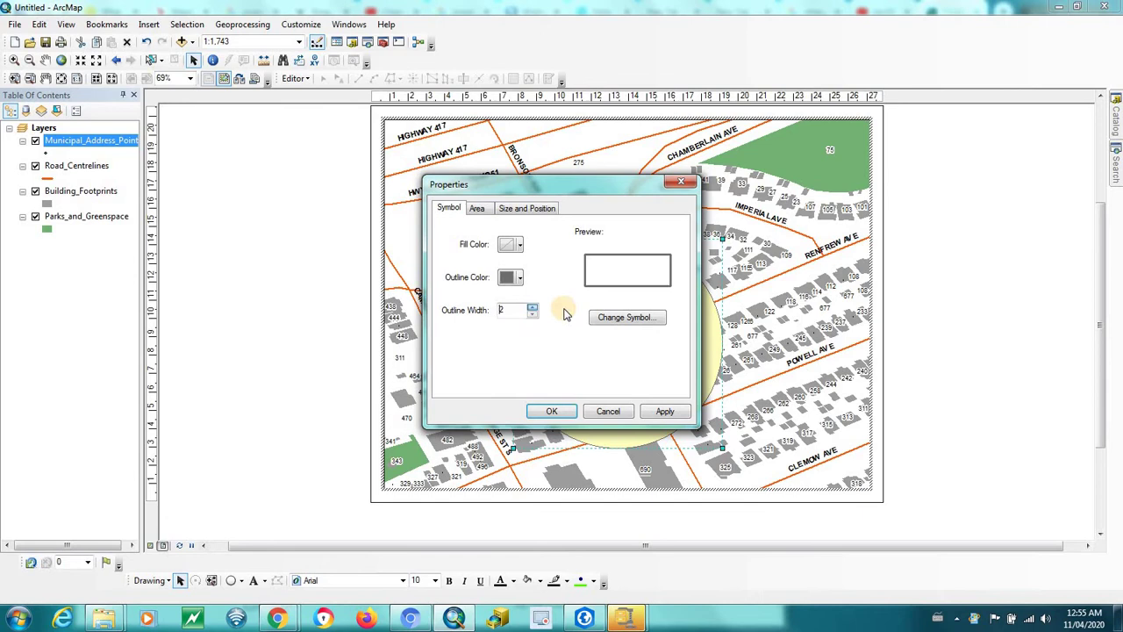
Give the circle outline the red dashed Freeway, Proposed style at width 4.
{"action": "left_click", "coordinate": [595, 318]}
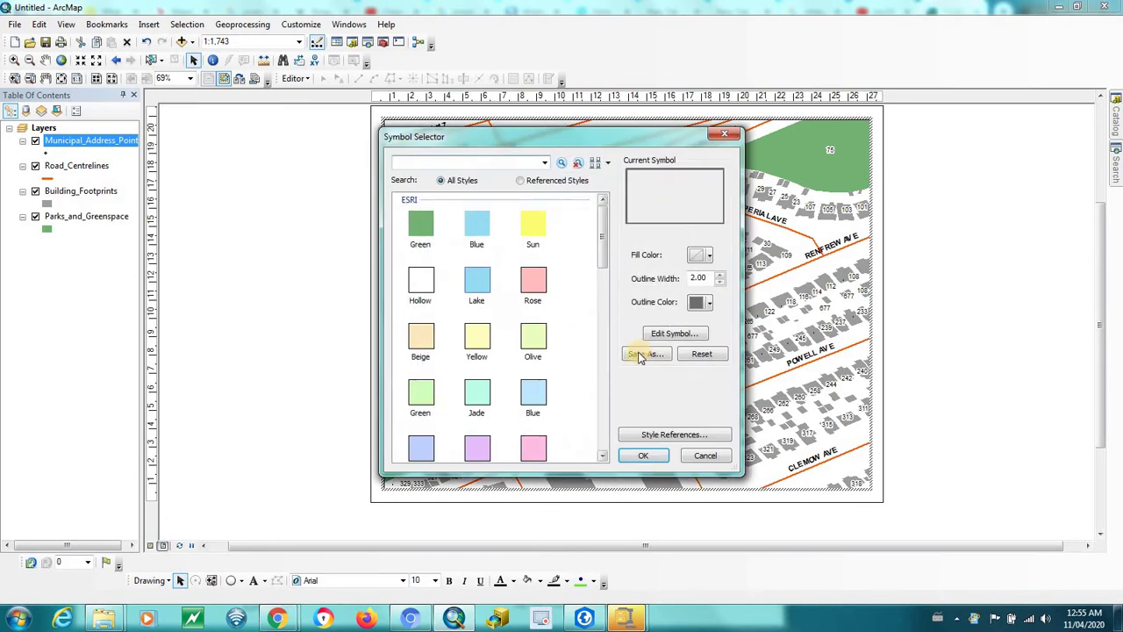
{"action": "left_click", "coordinate": [659, 339]}
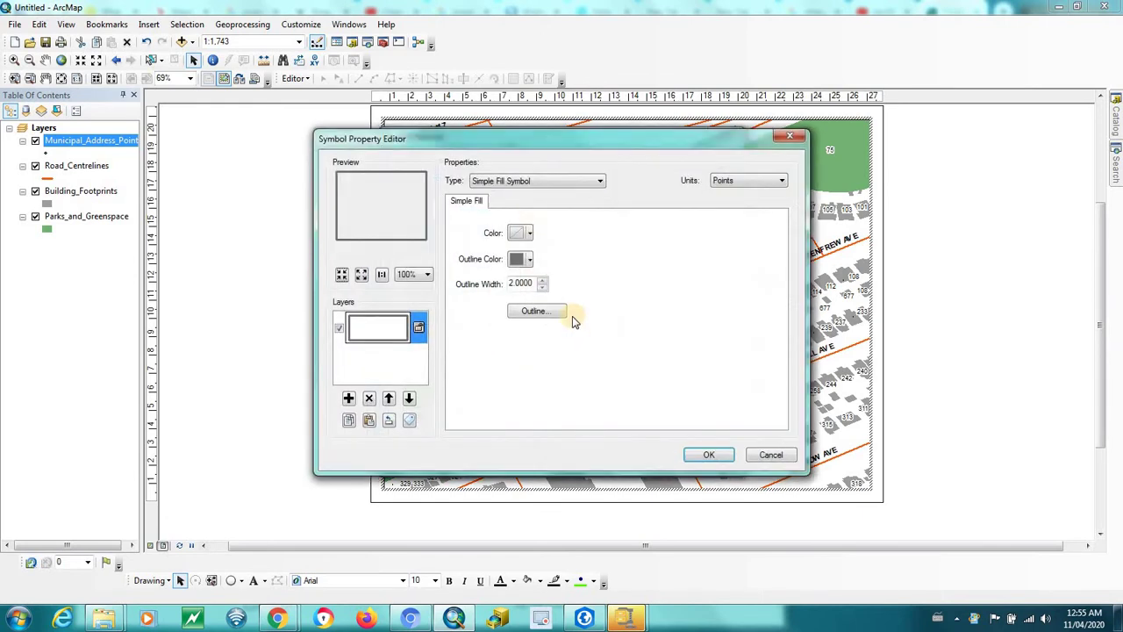
{"action": "left_click", "coordinate": [535, 311]}
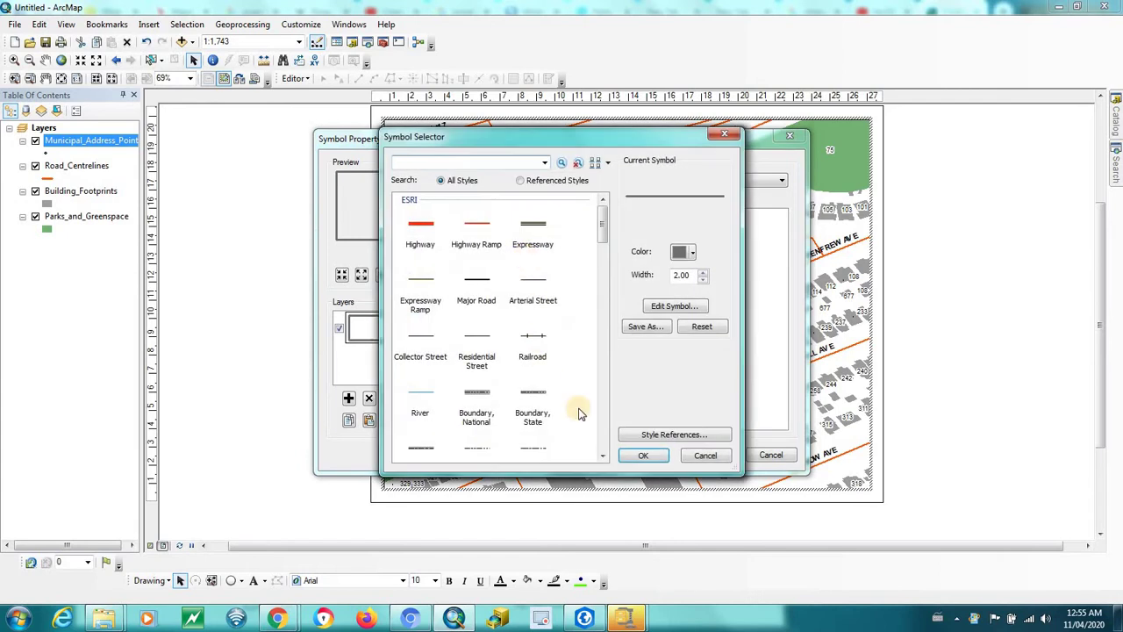
{"action": "scroll", "coordinate": [599, 406], "scroll_direction": "down", "scroll_amount": 3}
{"action": "left_click", "coordinate": [532, 293]}
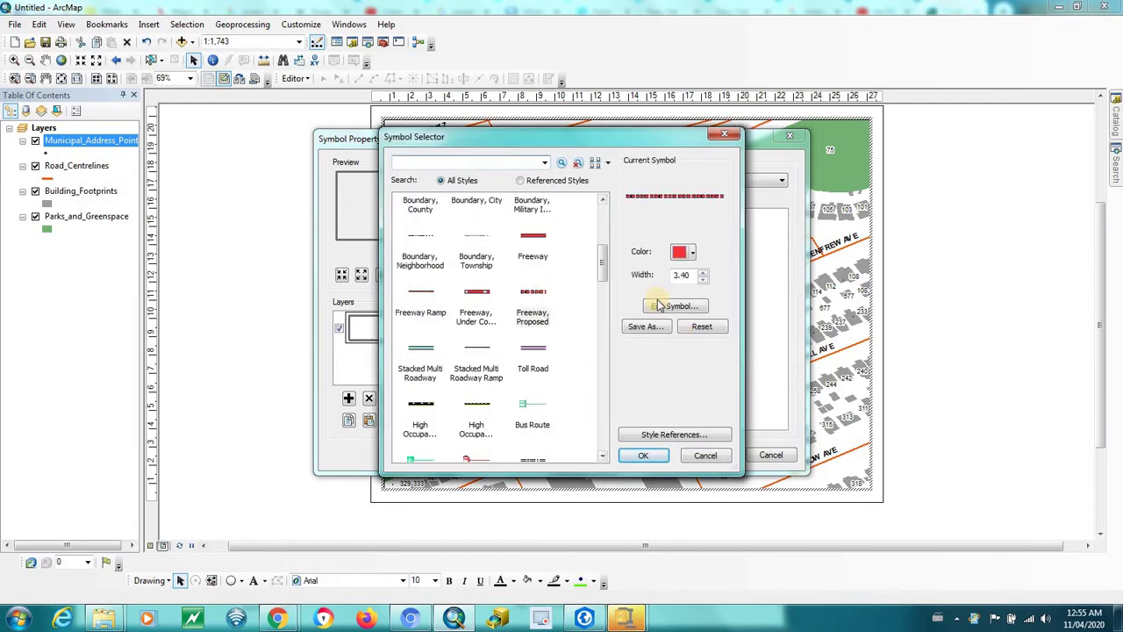
{"action": "left_click", "coordinate": [702, 272]}
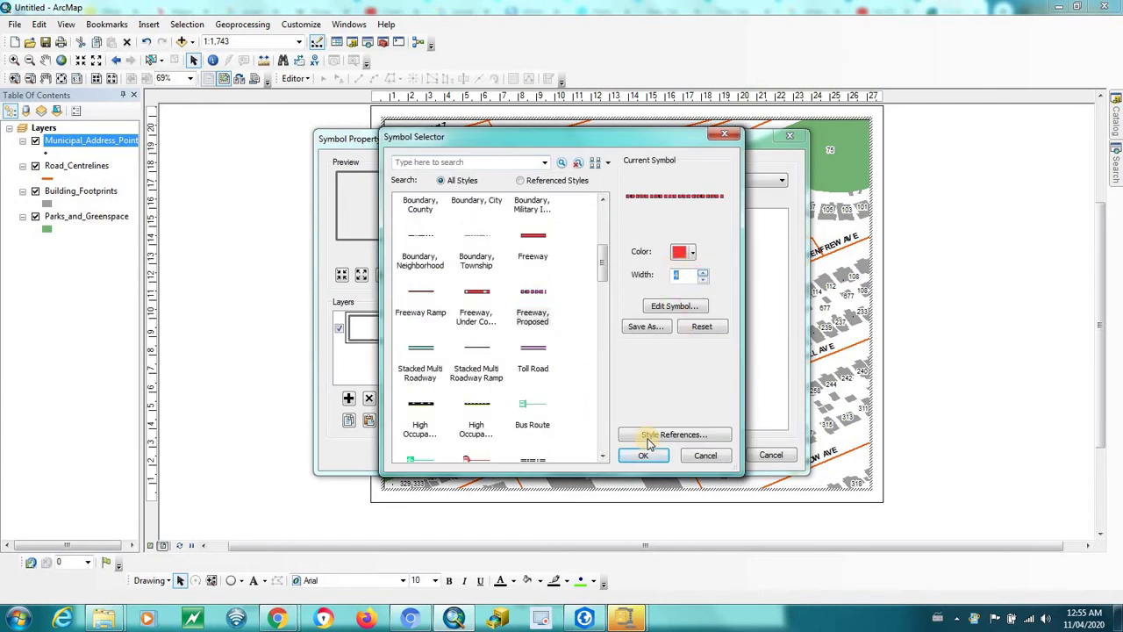
{"action": "left_click", "coordinate": [645, 456]}
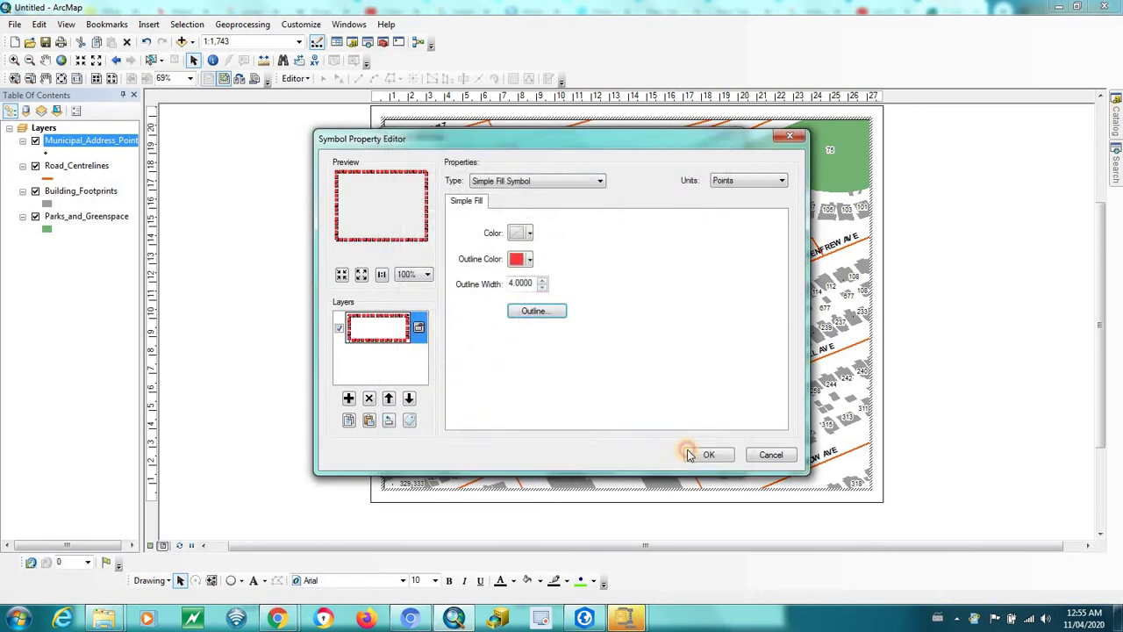
{"action": "left_click", "coordinate": [680, 453]}
{"action": "left_click", "coordinate": [653, 460]}
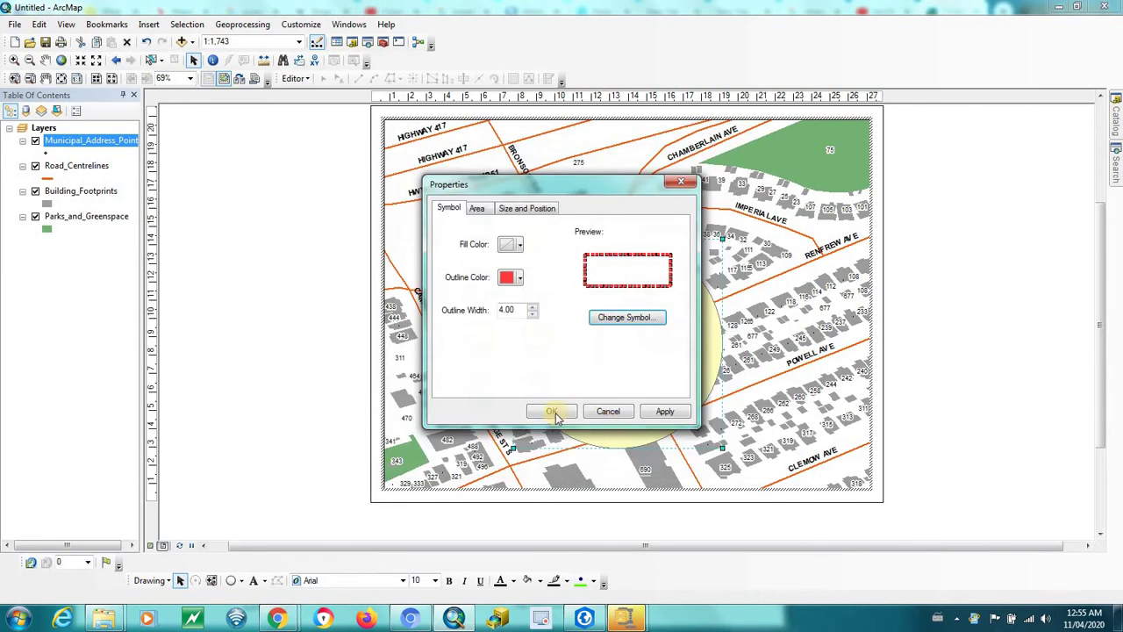
{"action": "left_click", "coordinate": [546, 409]}
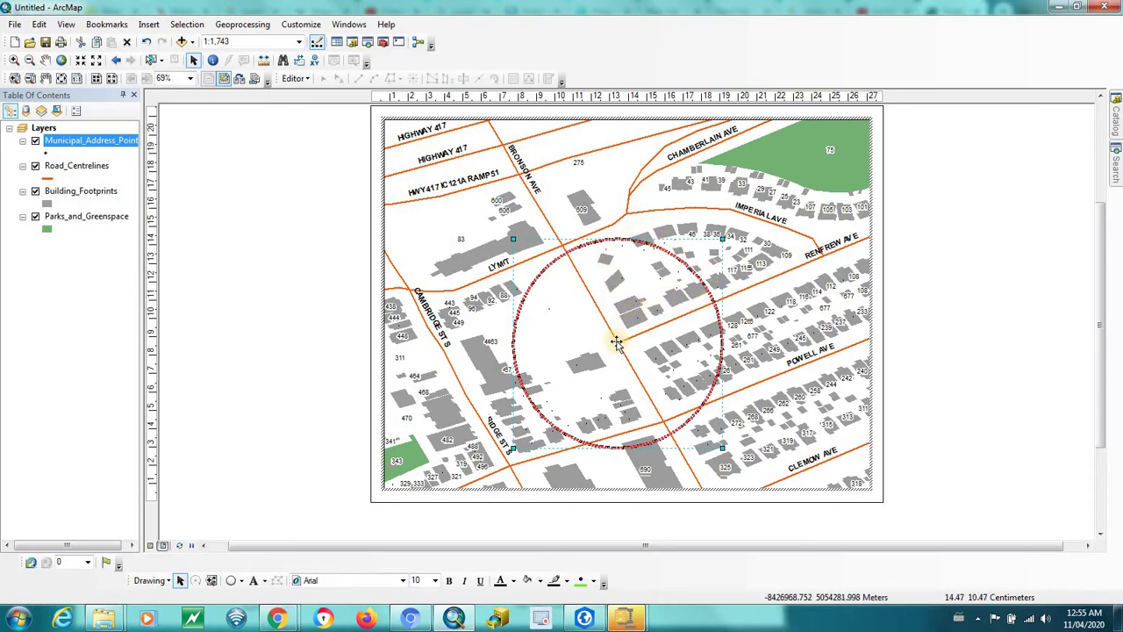
Drag the circle east over the Powell Ave houses between Renfrew Ave and Clemow Ave.
{"action": "left_click_drag", "start_coordinate": [643, 332], "coordinate": [717, 333]}
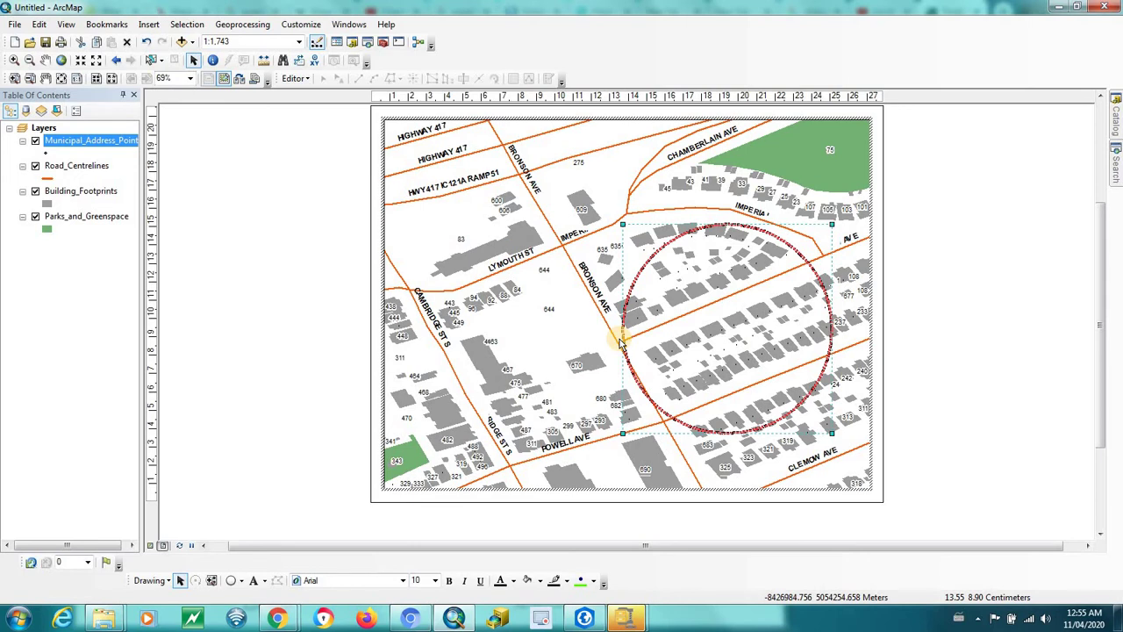
Show the Labeling toolbar and open its Label Weight Ranking dialog.
{"action": "right_click", "coordinate": [596, 81]}
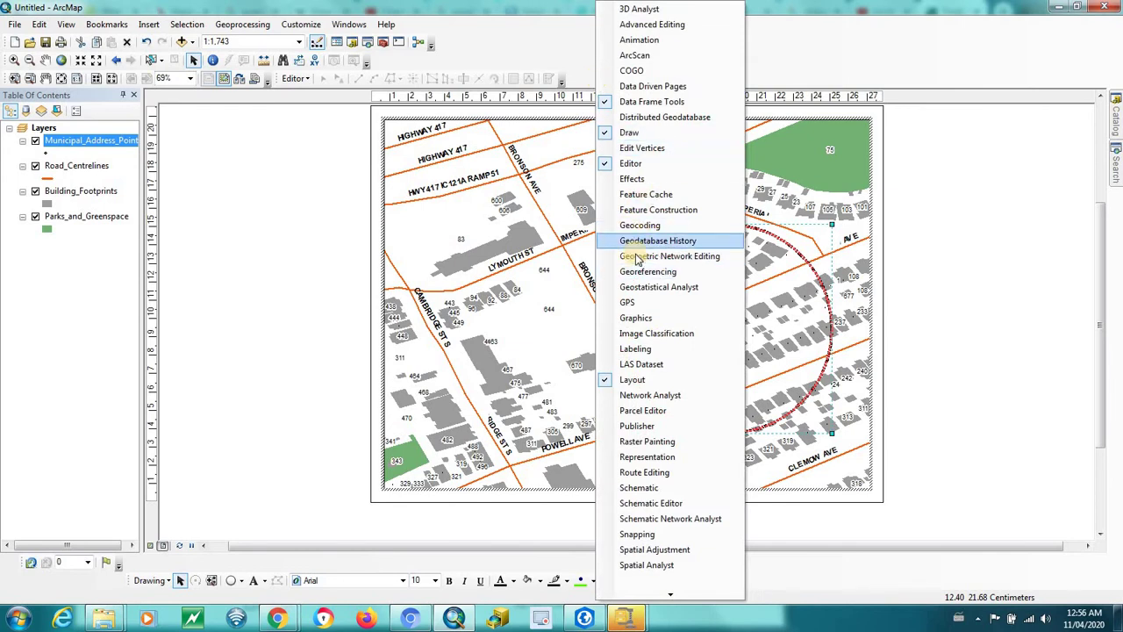
{"action": "left_click", "coordinate": [639, 348]}
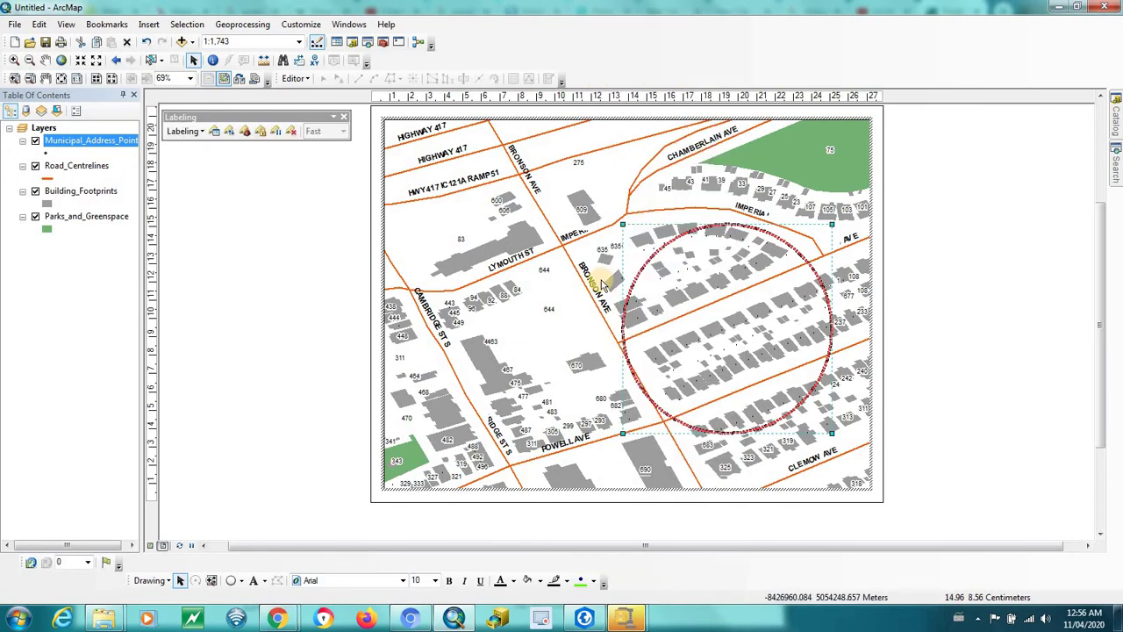
{"action": "left_click", "coordinate": [247, 129]}
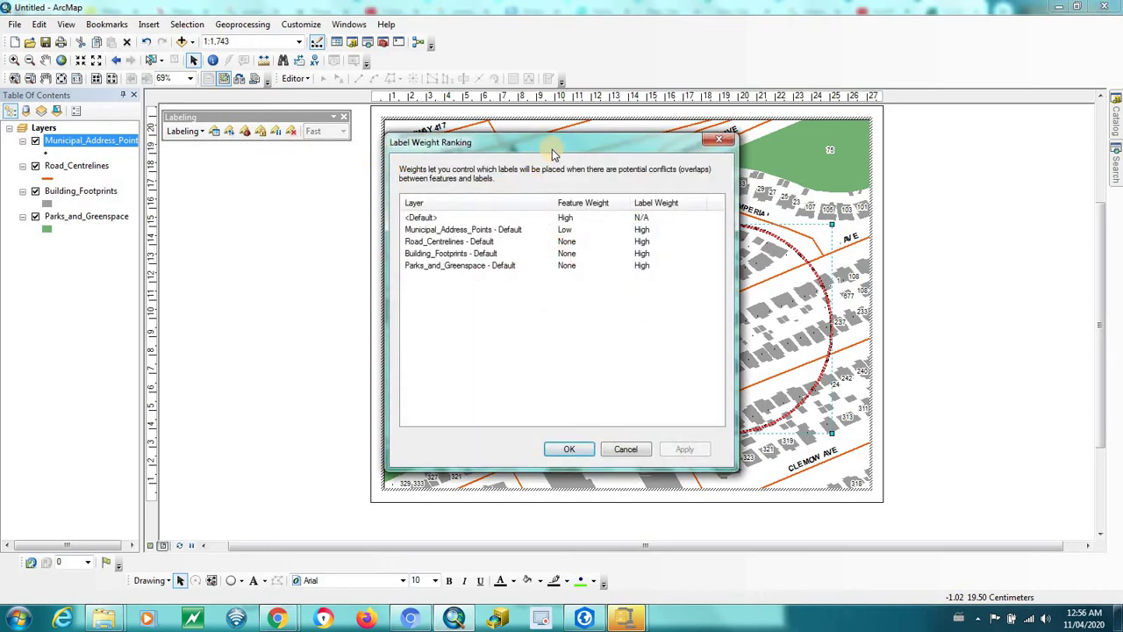
Set the <Default> feature weight to None in Label Weight Ranking and confirm.
{"action": "left_click_drag", "start_coordinate": [539, 143], "coordinate": [329, 163]}
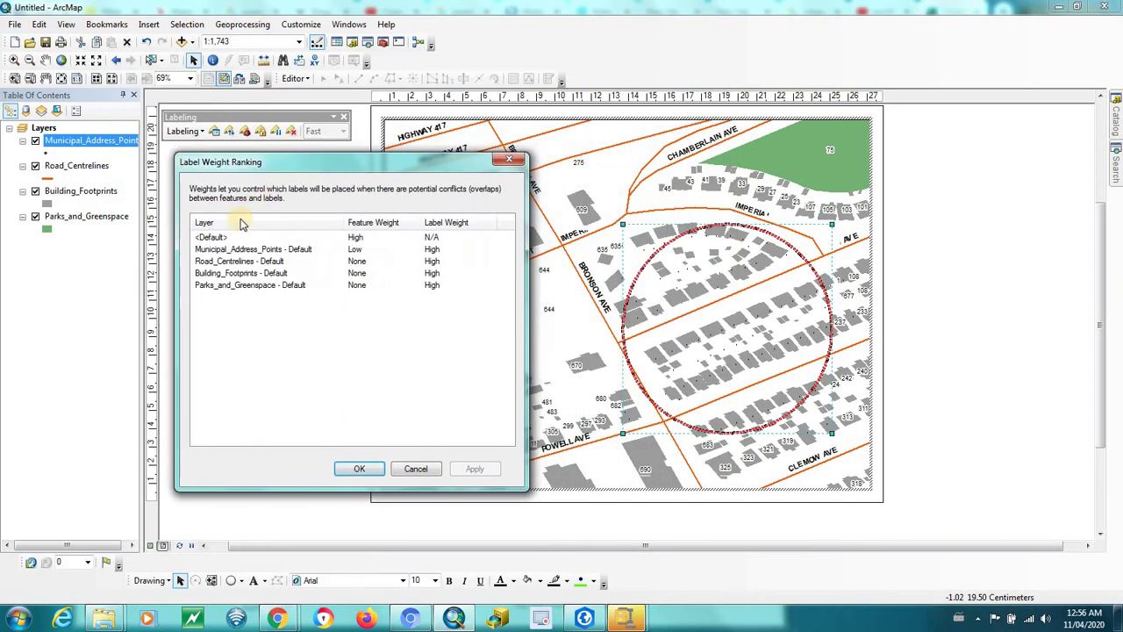
{"action": "left_click", "coordinate": [364, 239]}
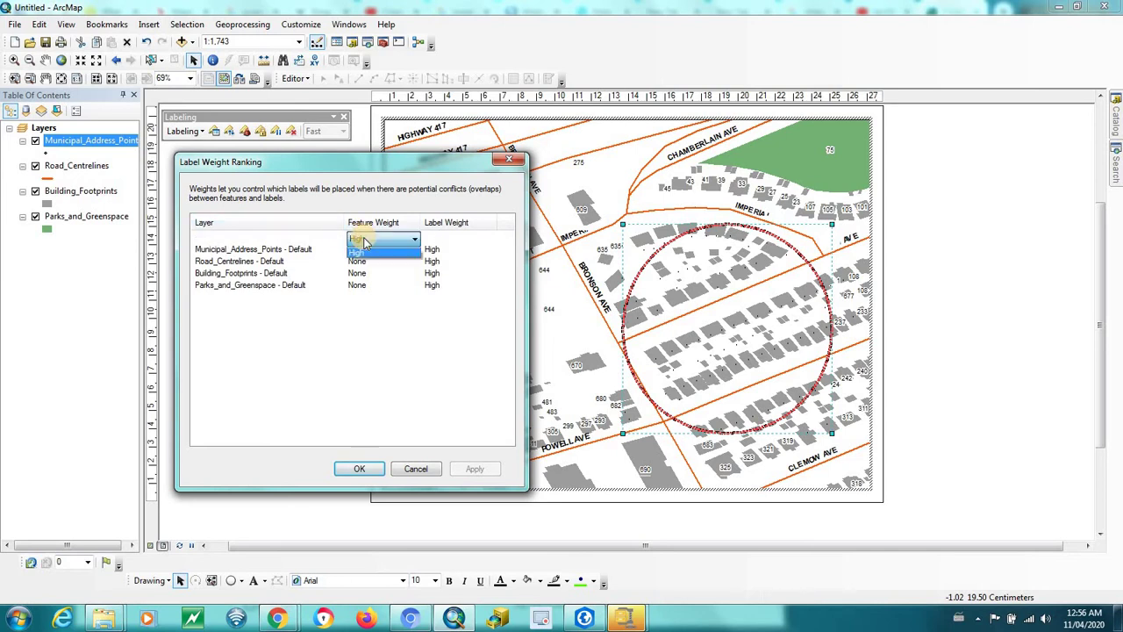
{"action": "left_click", "coordinate": [358, 253]}
{"action": "left_click", "coordinate": [476, 468]}
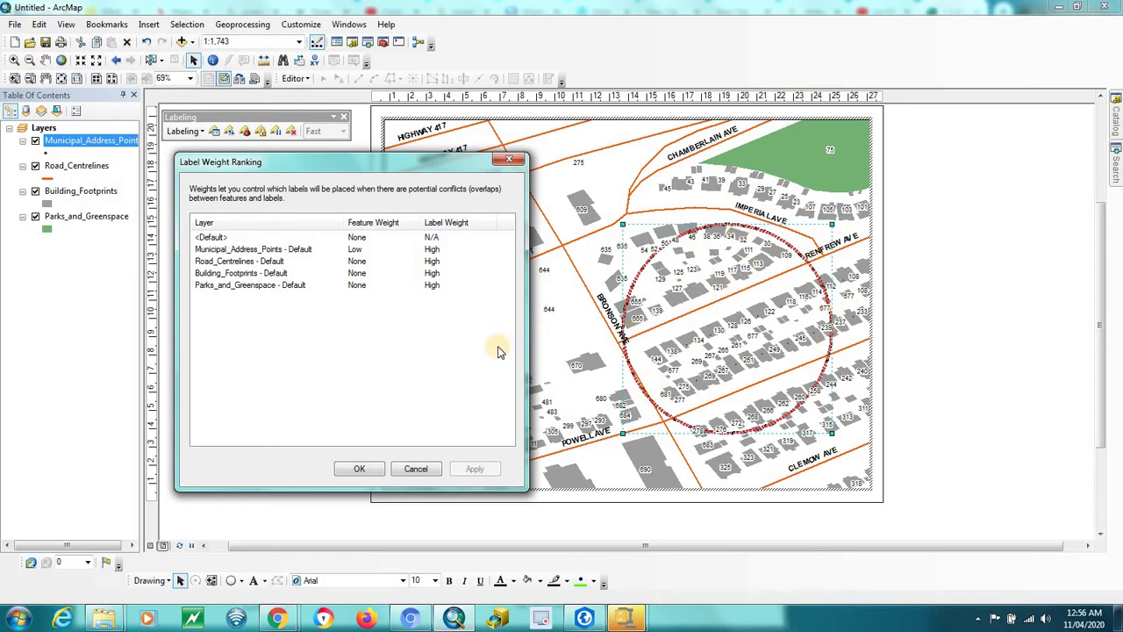
{"action": "left_click", "coordinate": [358, 471]}
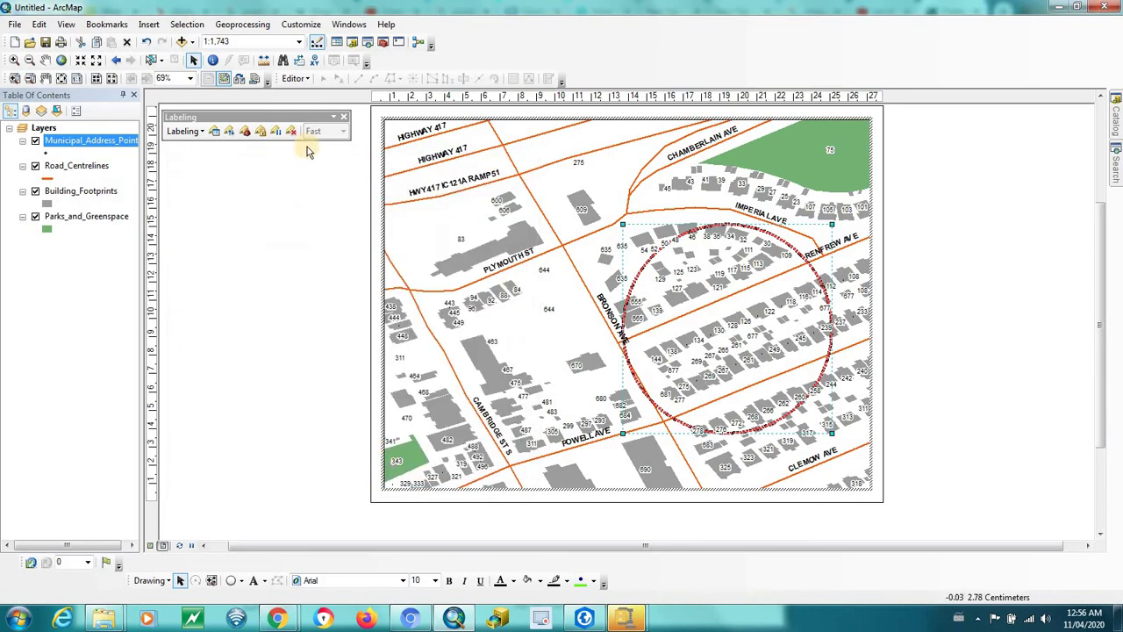
{"action": "left_click", "coordinate": [346, 117]}
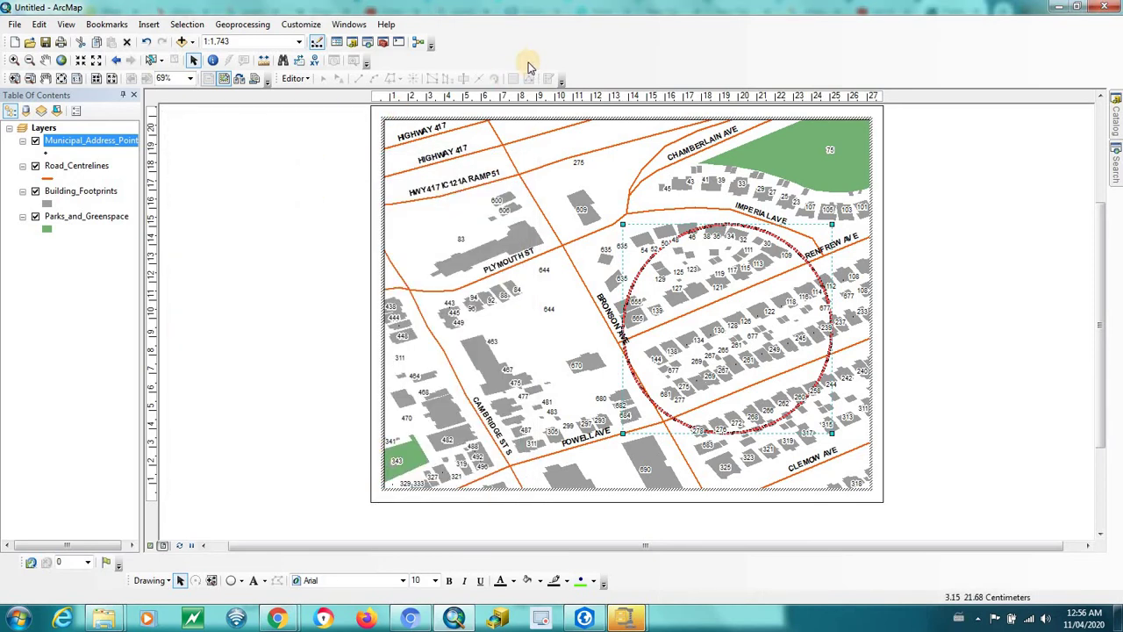
{"action": "right_click", "coordinate": [527, 67]}
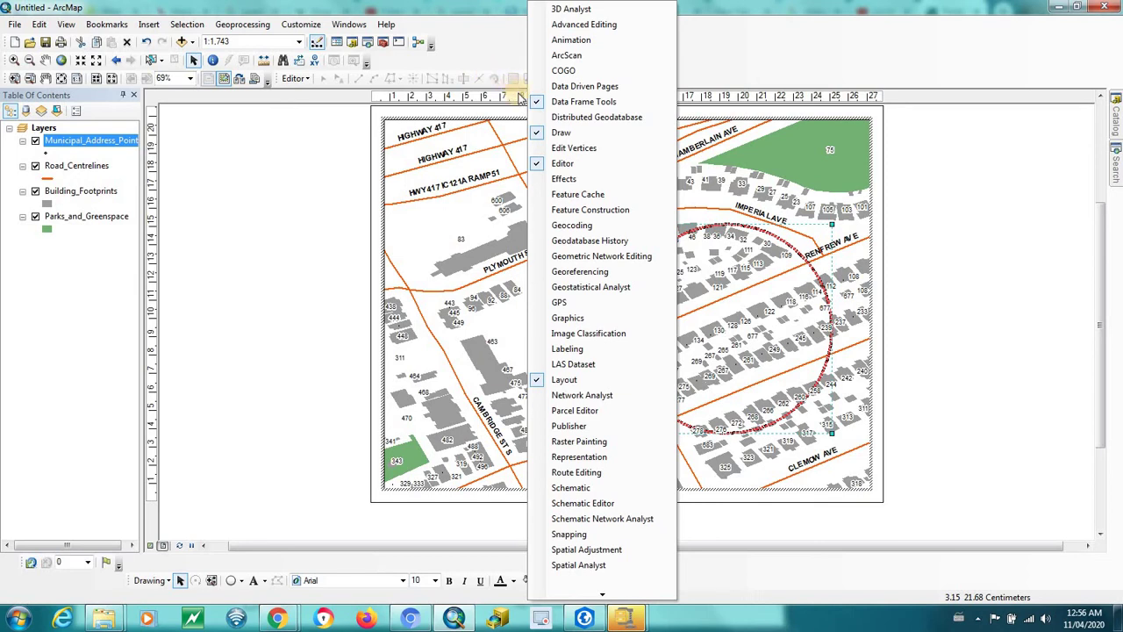
{"action": "left_click", "coordinate": [569, 349]}
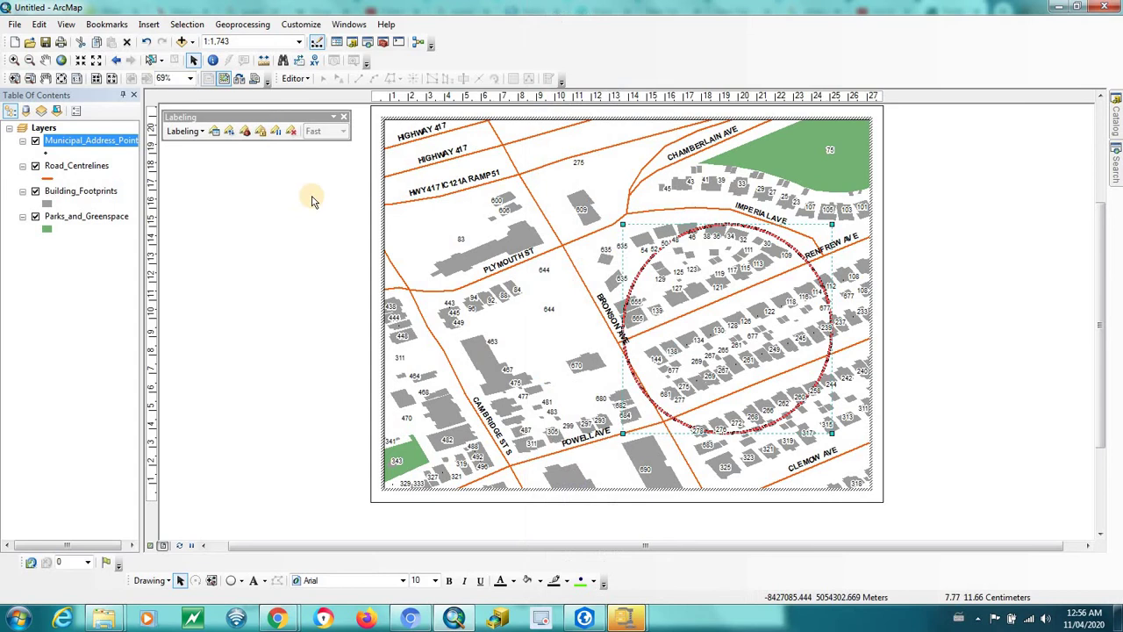
{"action": "left_click", "coordinate": [246, 132]}
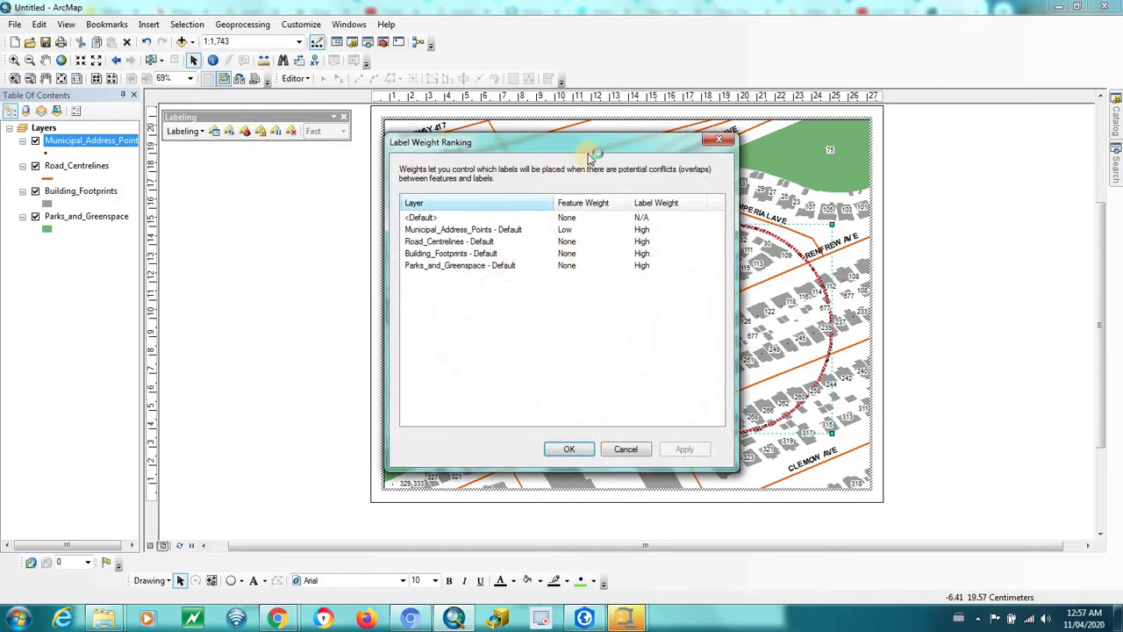
{"action": "left_click_drag", "start_coordinate": [593, 153], "coordinate": [335, 186]}
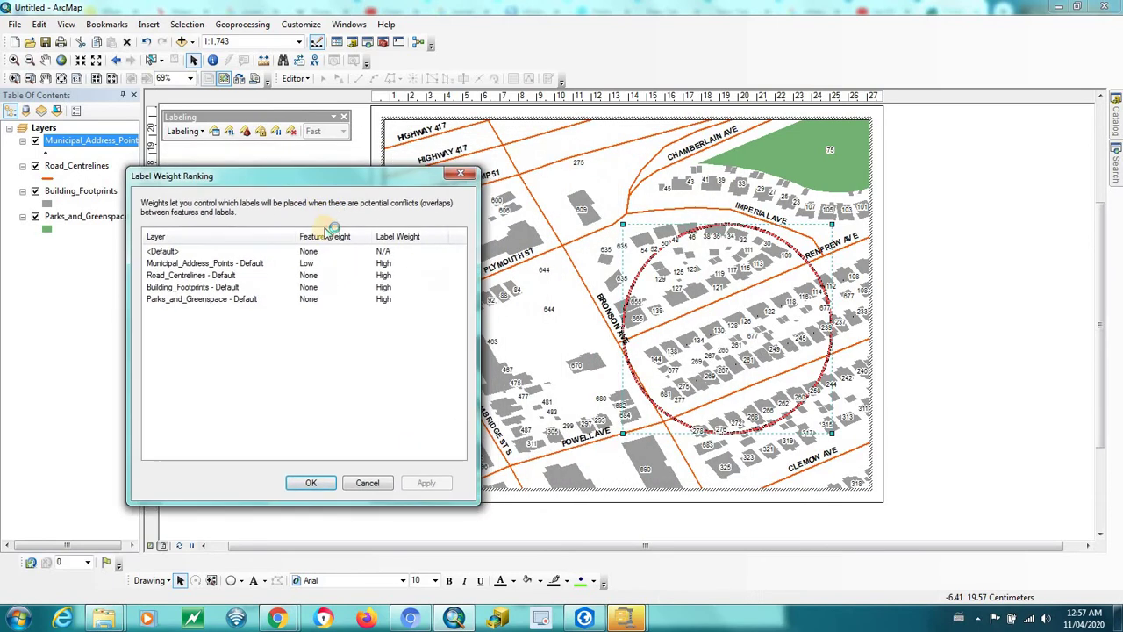
{"action": "left_click", "coordinate": [324, 253]}
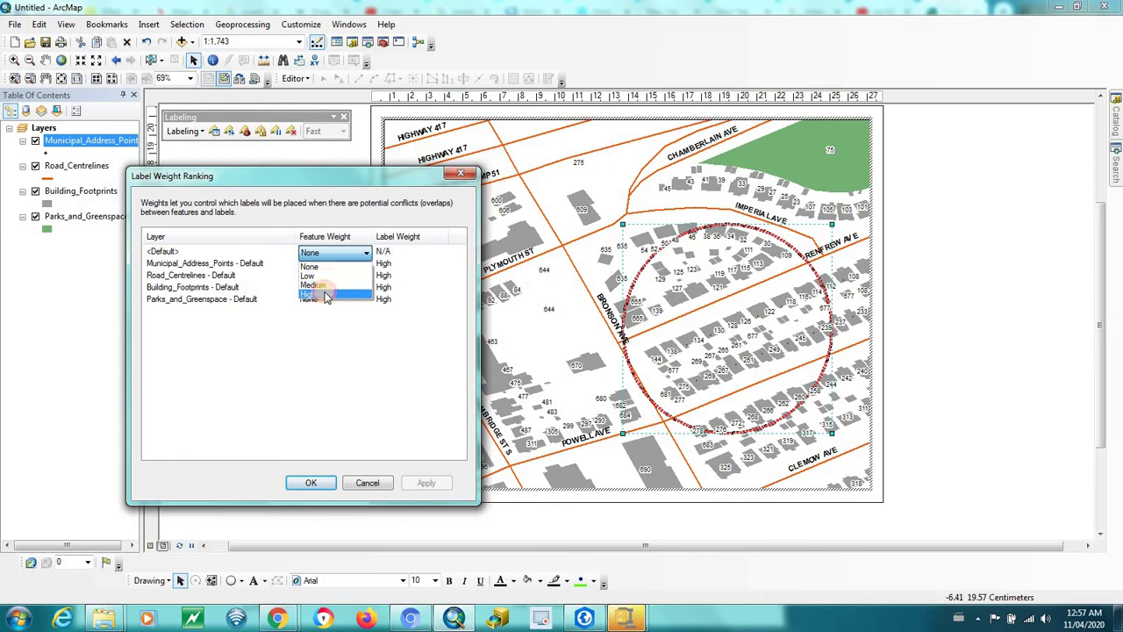
{"action": "left_click", "coordinate": [318, 295]}
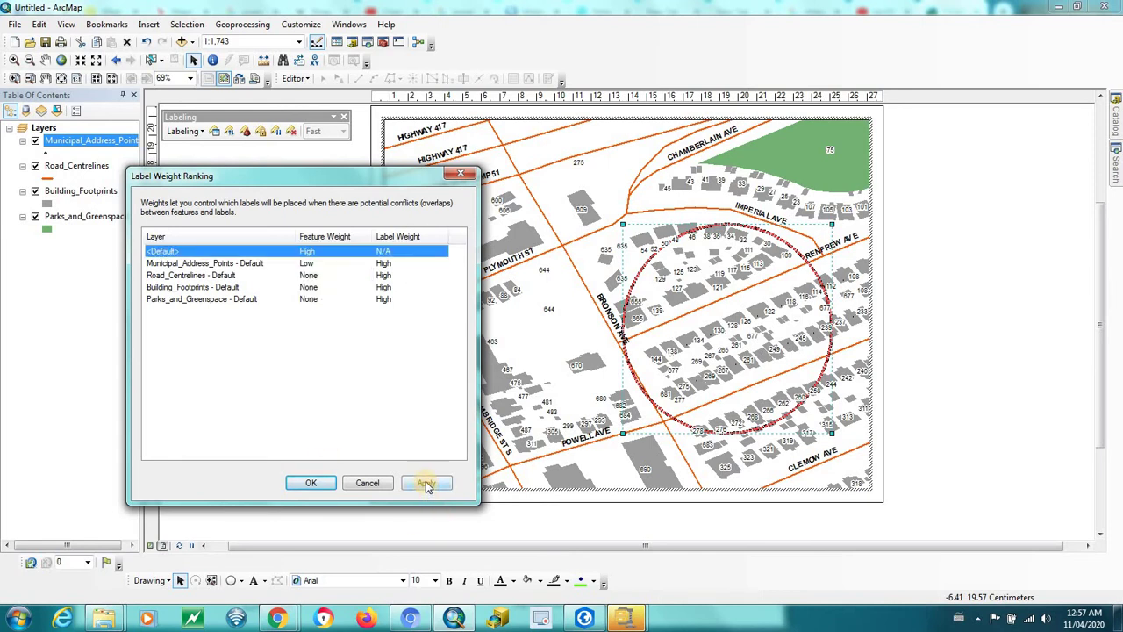
{"action": "left_click", "coordinate": [426, 483]}
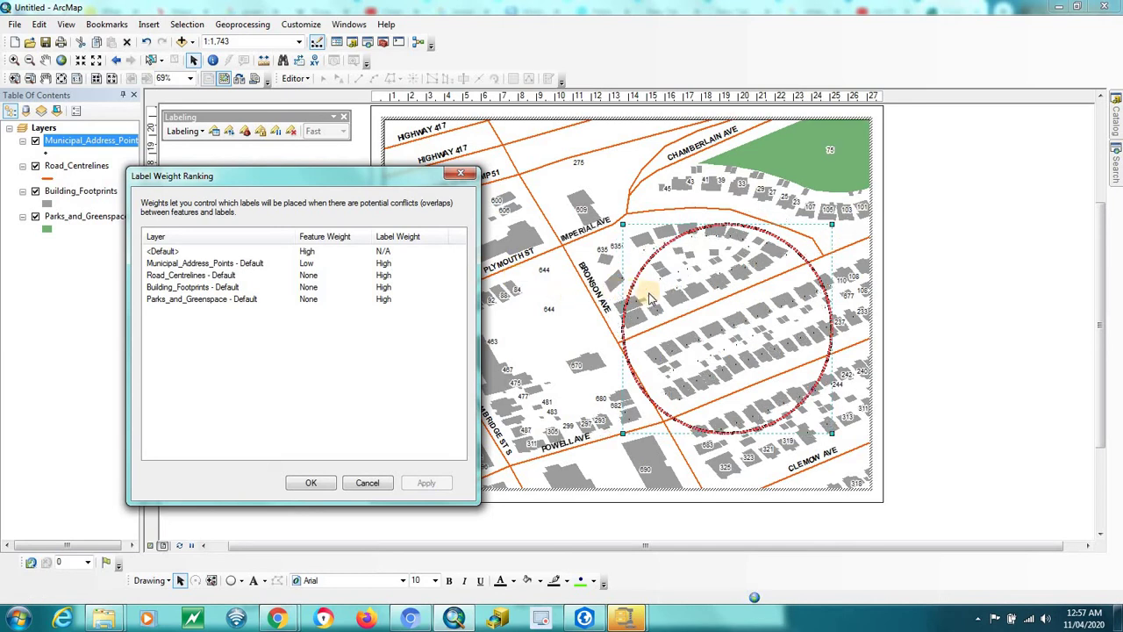
{"action": "left_click", "coordinate": [308, 251]}
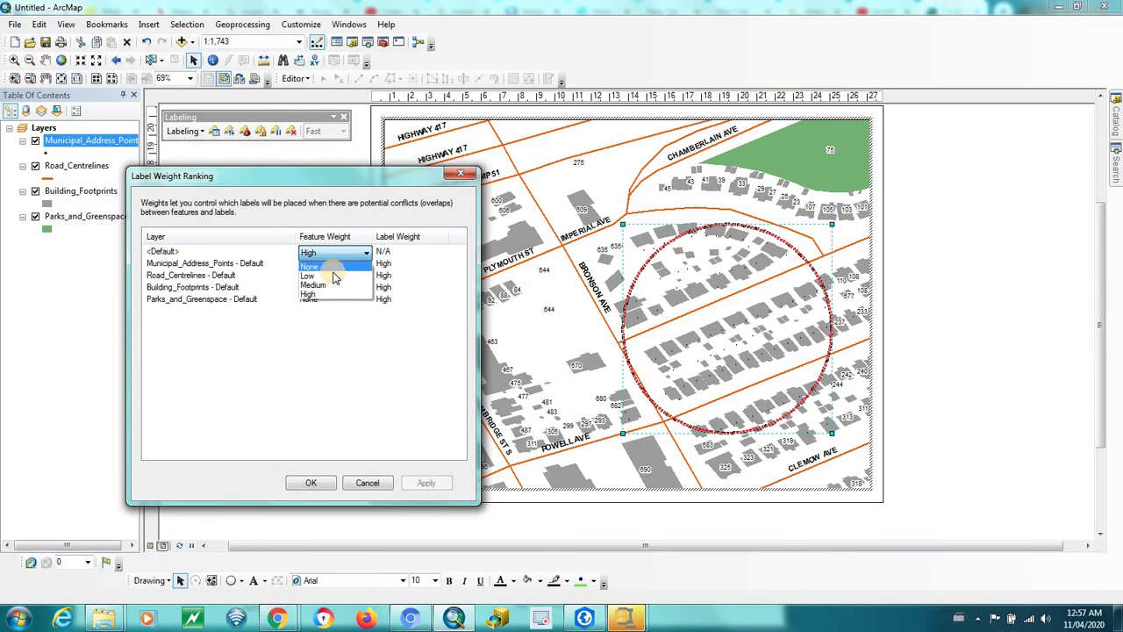
{"action": "left_click", "coordinate": [426, 483]}
{"action": "left_click", "coordinate": [426, 482]}
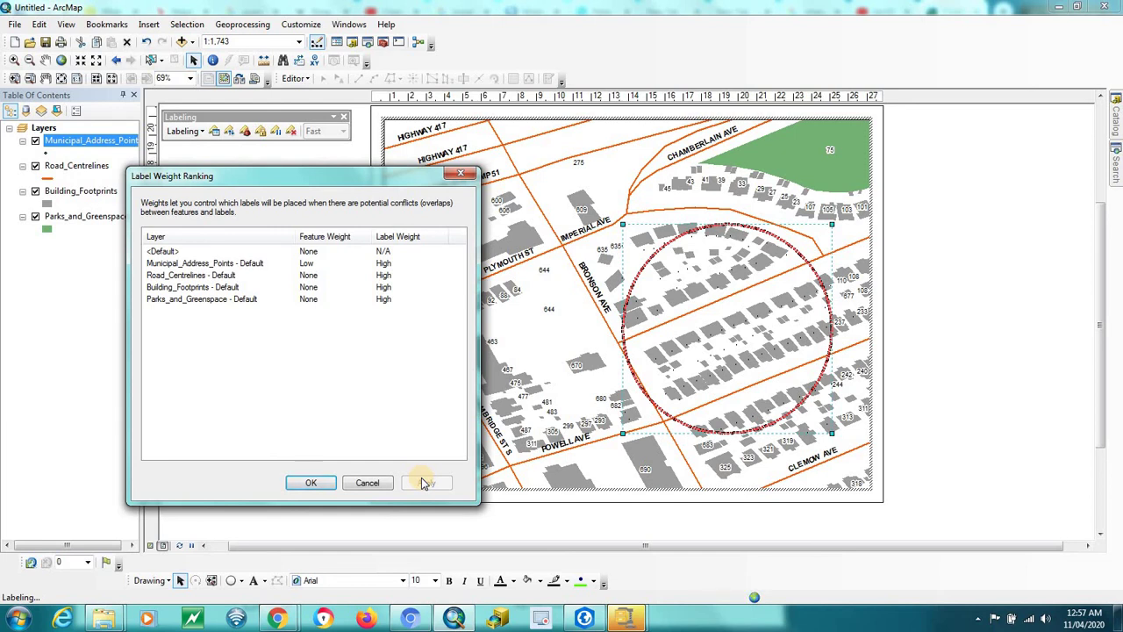
{"action": "left_click", "coordinate": [314, 482]}
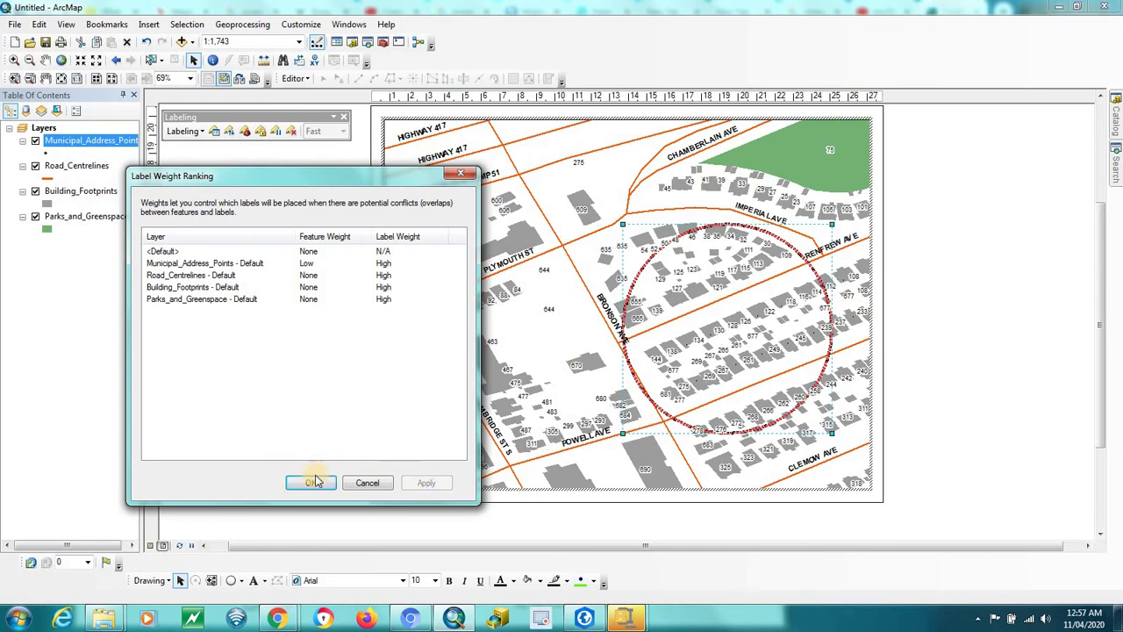